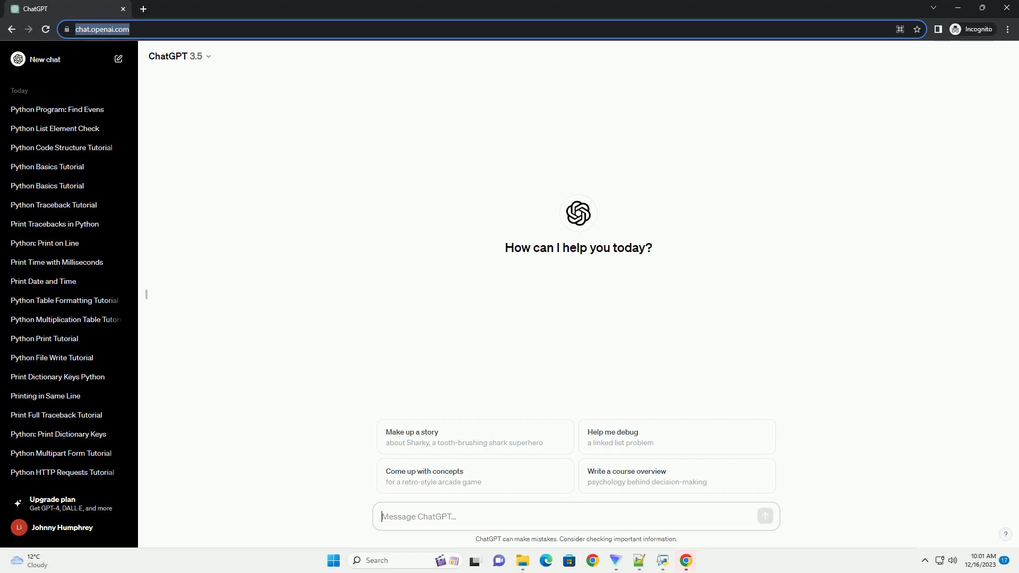
Paste and send the prompt asking for a Python for-loop dictionary iteration tutorial with code examples.
type("write an informative tutorial about python program to iterate over dictionaries using for loops with code example")
key("Return")
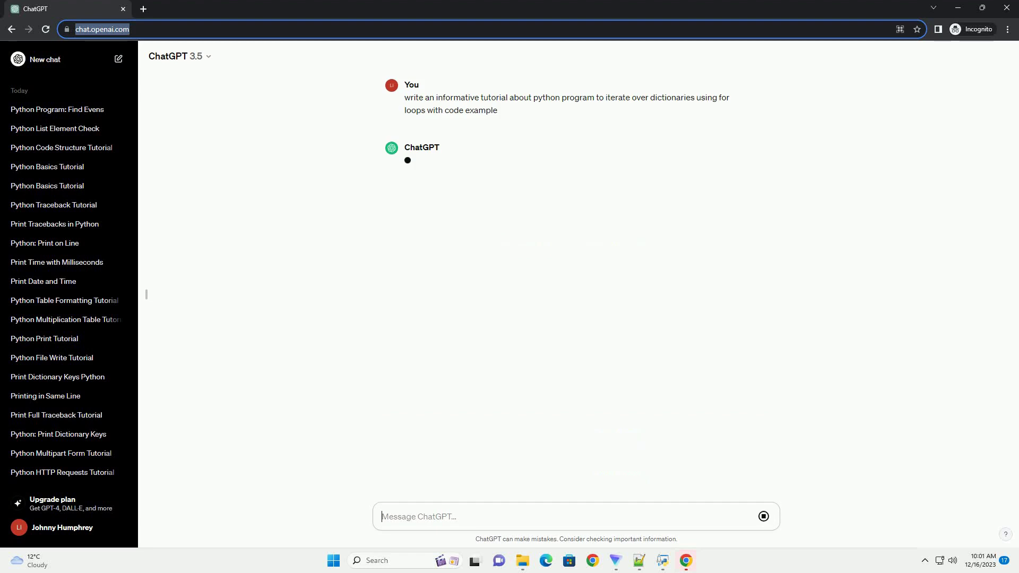